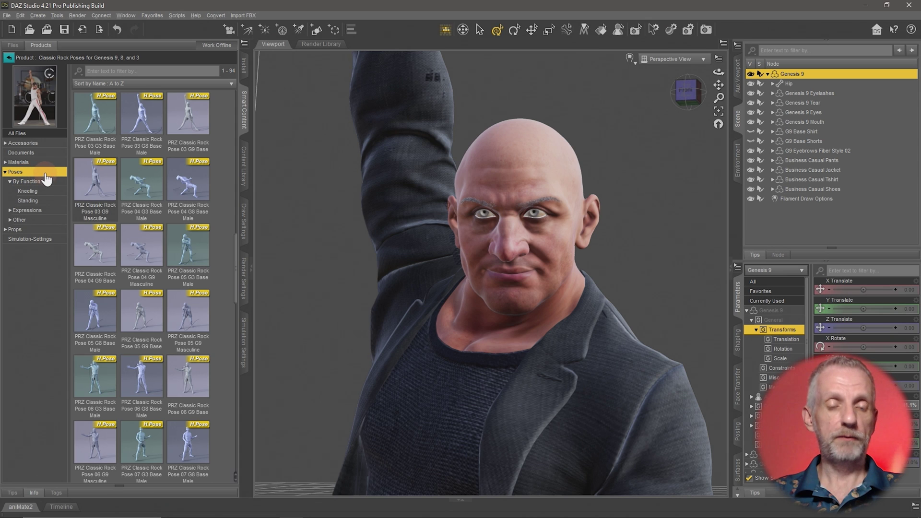
# - List the Classic Rock Poses Expressions presets under Poses > By Function
pyautogui.click(42, 213)
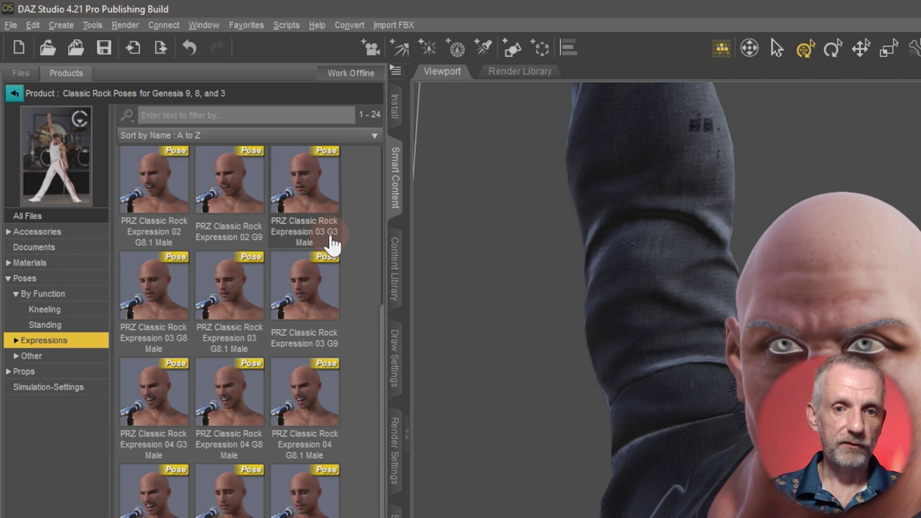
# - Filter the Classic Rock expression list by 'G9' to leave only the Genesis 9 presets
pyautogui.click(315, 113)
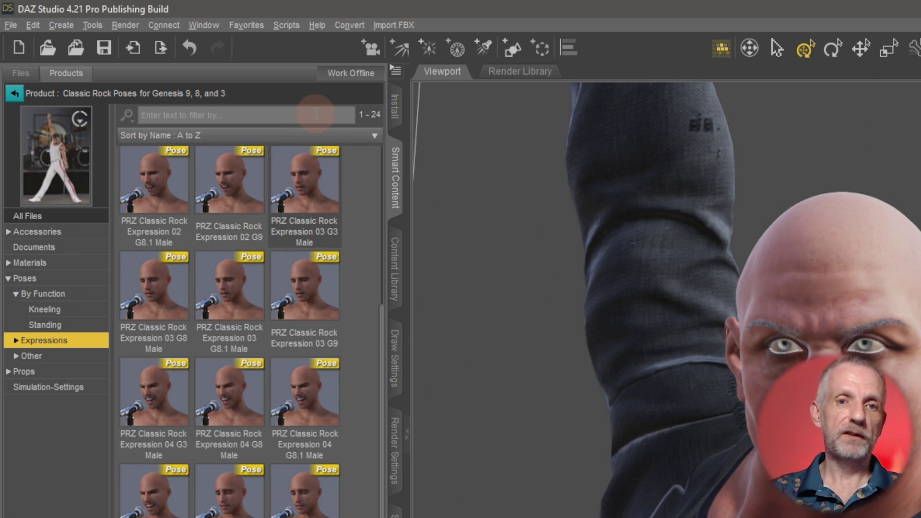
pyautogui.write('G9')
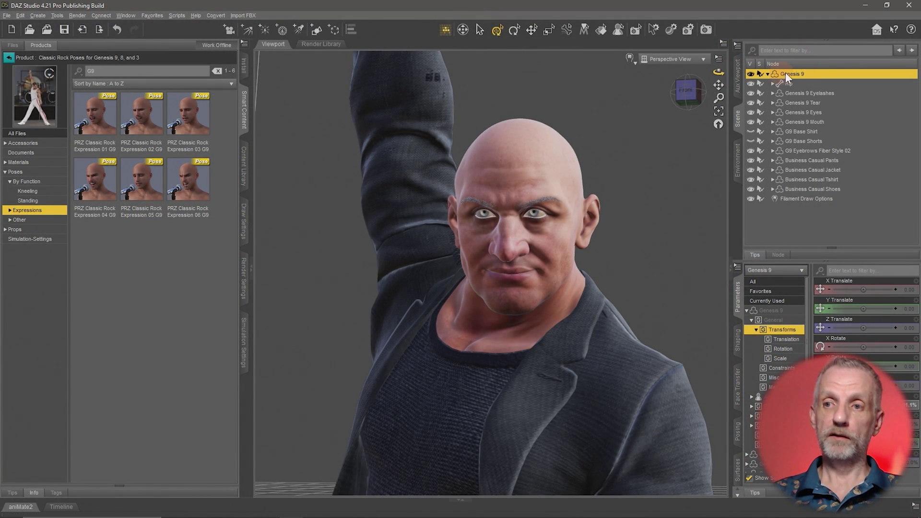
# - Try Expressions 01, 03 and 04 G9 on the face, then apply the snarling Expression 06 G9
pyautogui.doubleClick(102, 129)
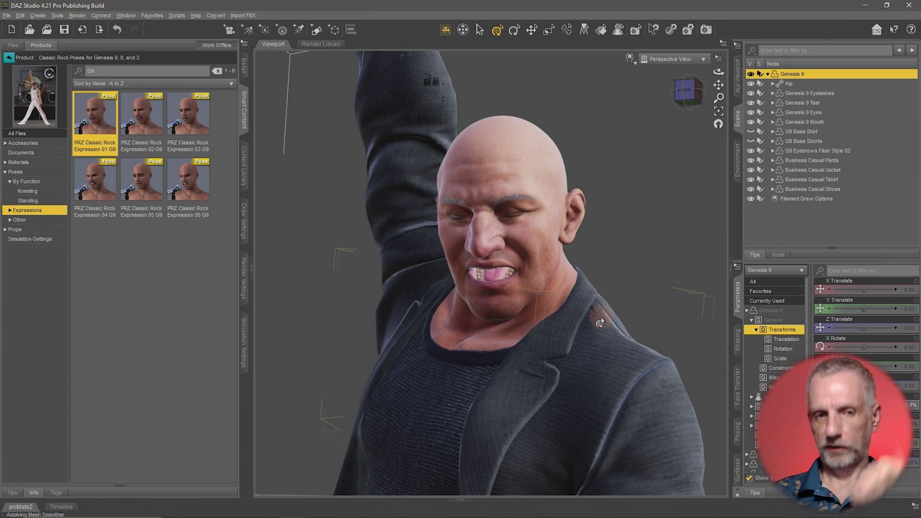
pyautogui.doubleClick(188, 118)
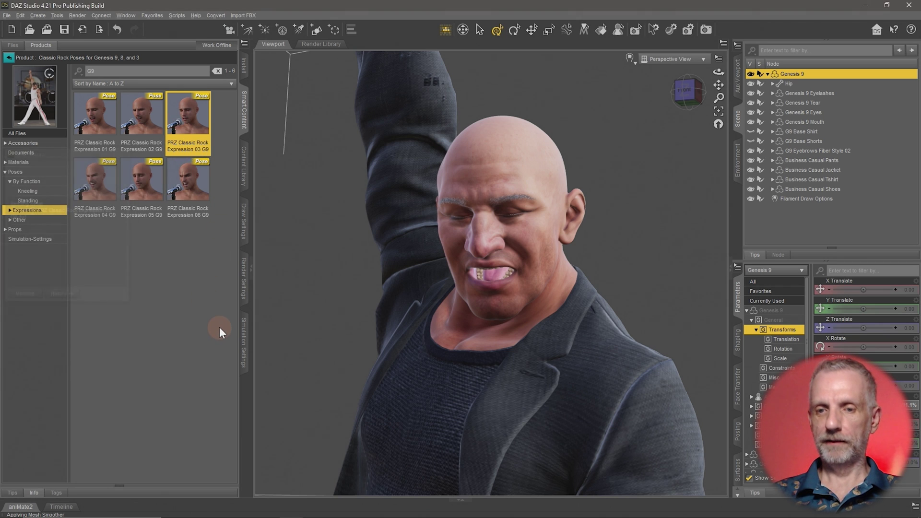
pyautogui.doubleClick(98, 187)
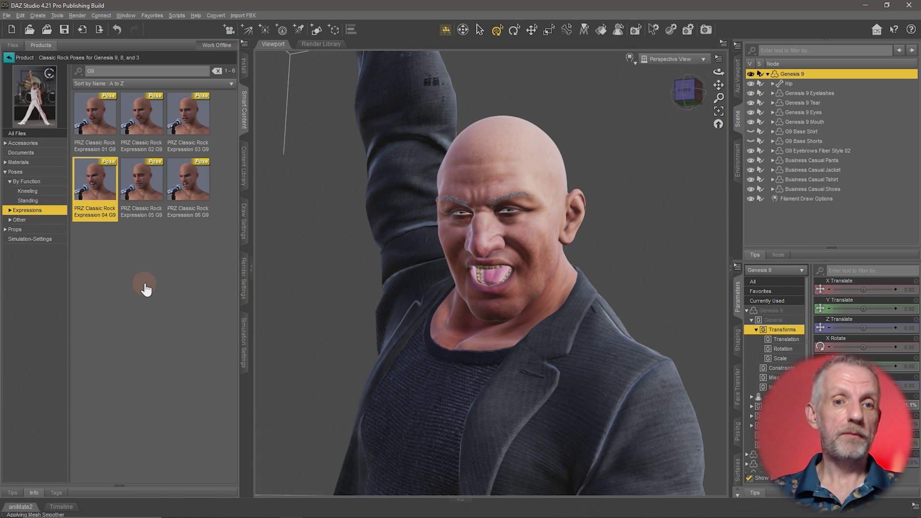
pyautogui.click(182, 188)
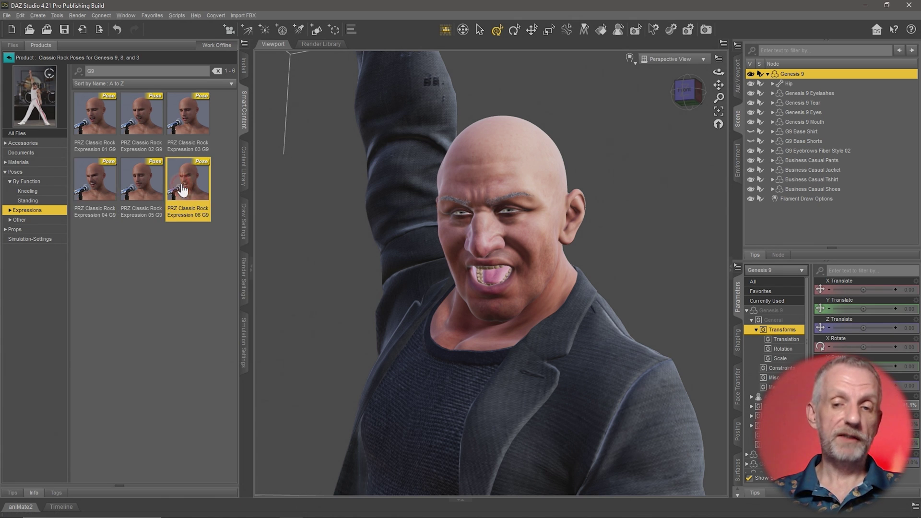
pyautogui.doubleClick(183, 188)
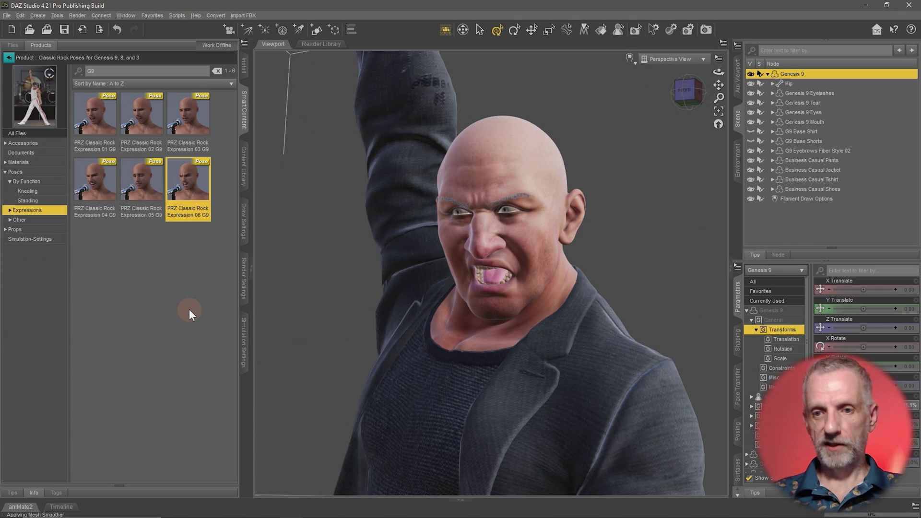
pyautogui.scroll(-3, 394, 339)
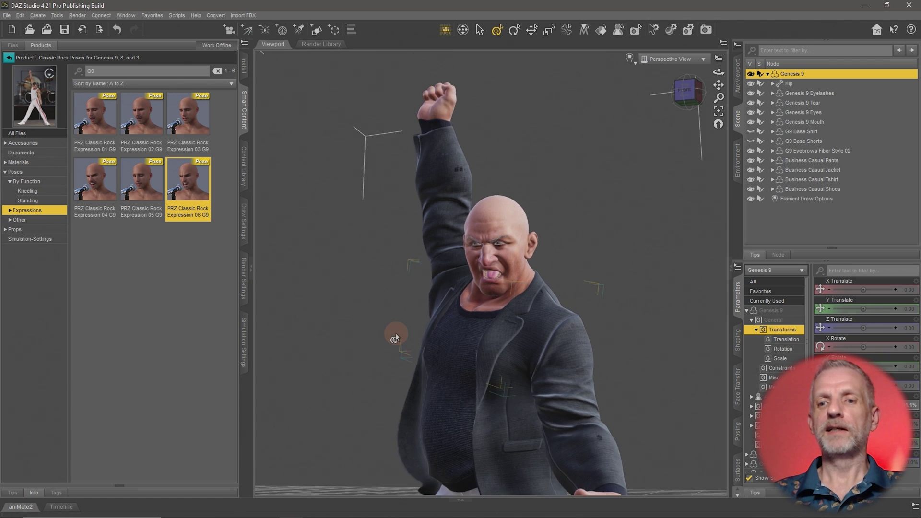
# - Orbit around the fist-raised figure, drop Expression 04 on it, and return to all 46 Poses products
pyautogui.keyDown('alt'); pyautogui.moveTo(395, 338); pyautogui.dragTo(391, 346); pyautogui.keyUp('alt')
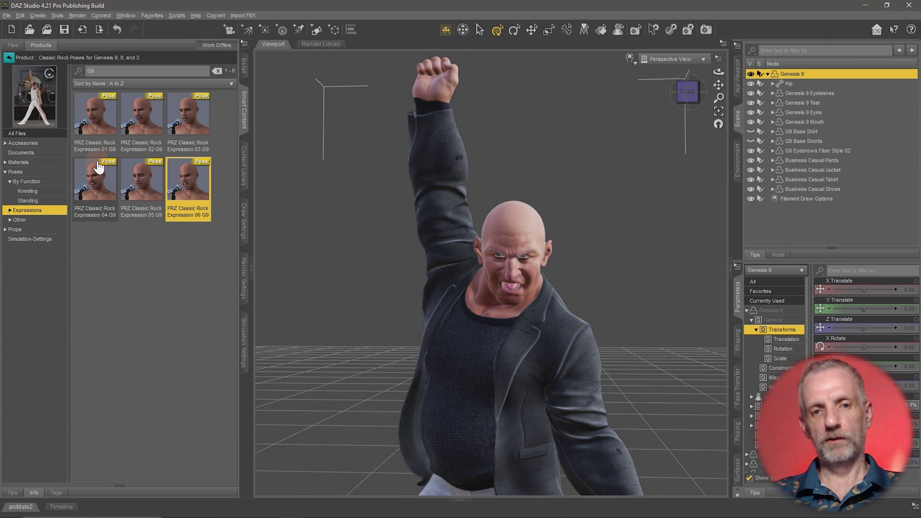
pyautogui.moveTo(99, 166); pyautogui.dragTo(452, 386)
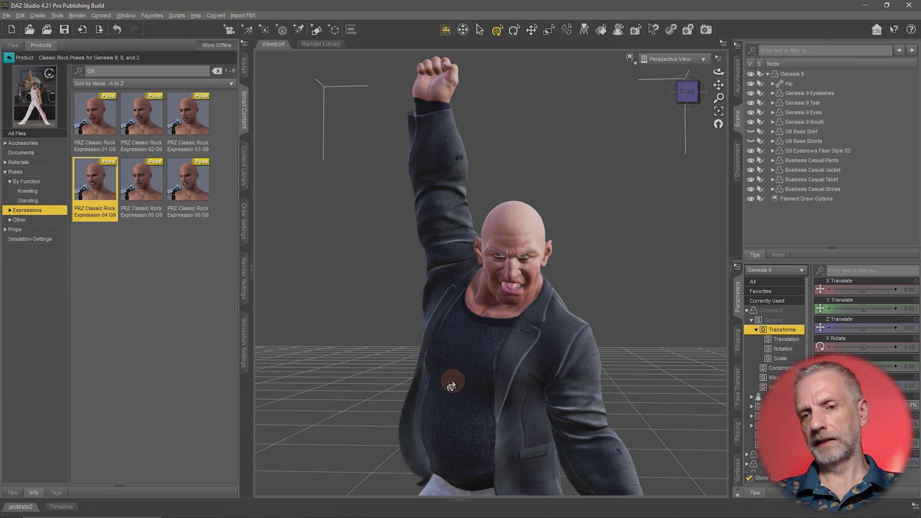
pyautogui.keyDown('alt'); pyautogui.moveTo(489, 357); pyautogui.dragTo(517, 393); pyautogui.keyUp('alt')
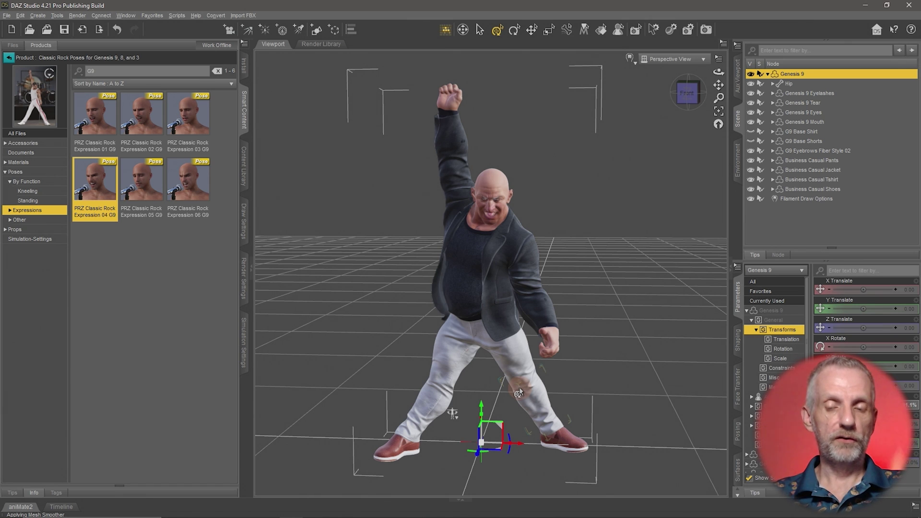
pyautogui.scroll(5, 515, 285)
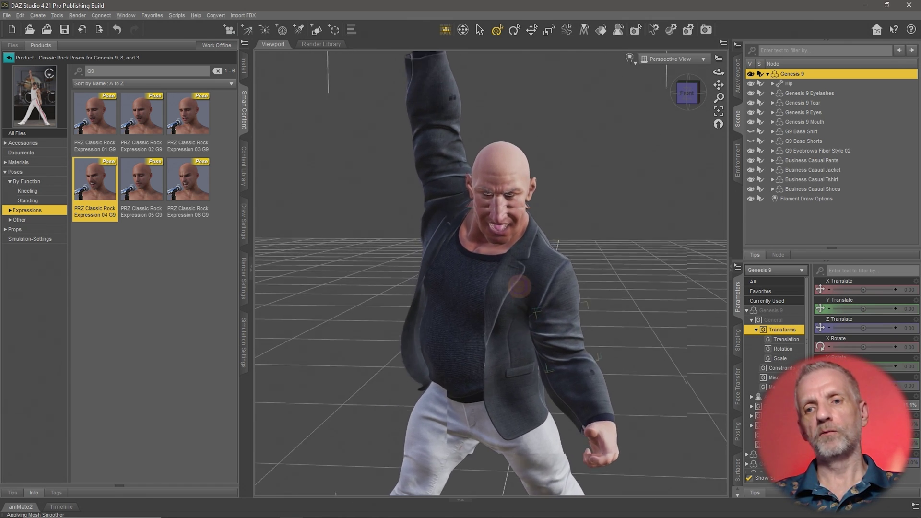
pyautogui.keyDown('alt'); pyautogui.moveTo(520, 286); pyautogui.dragTo(511, 271); pyautogui.keyUp('alt')
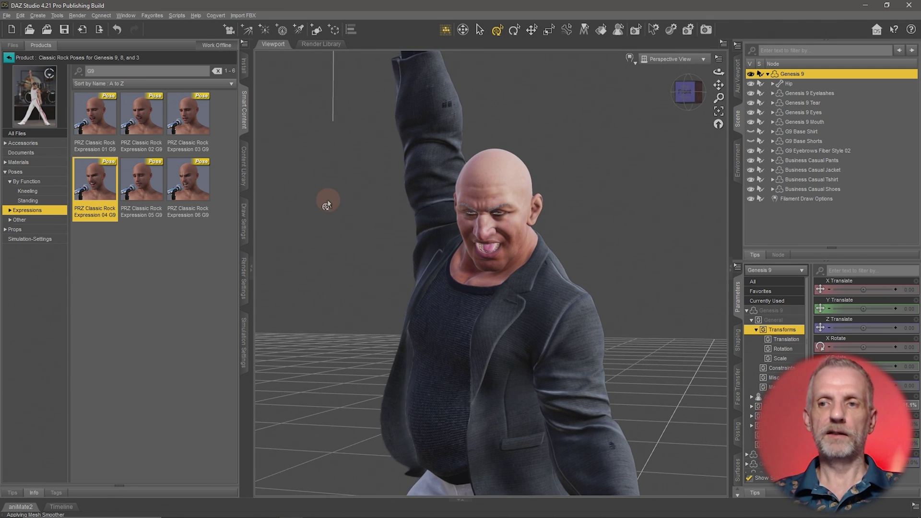
pyautogui.click(11, 58)
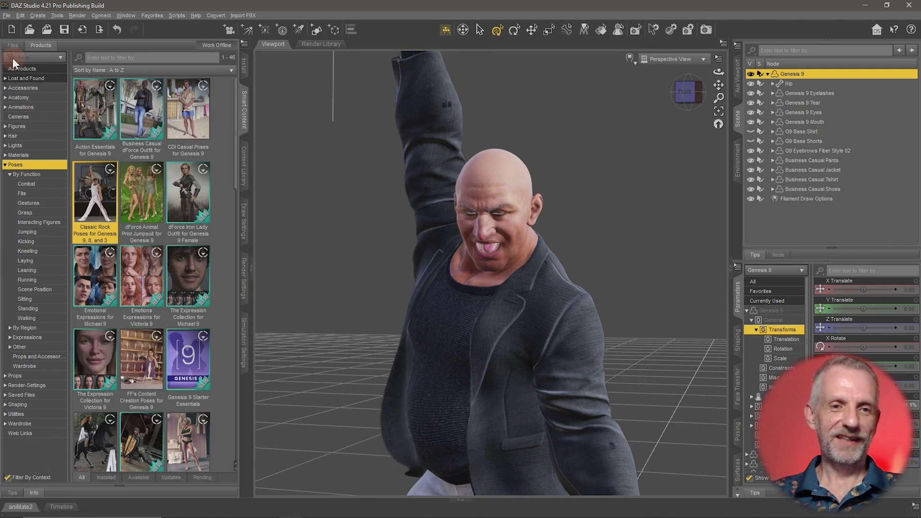
# - Load Marty Mane Hair Gen9 from the Hair products onto the figure
pyautogui.click(5, 165)
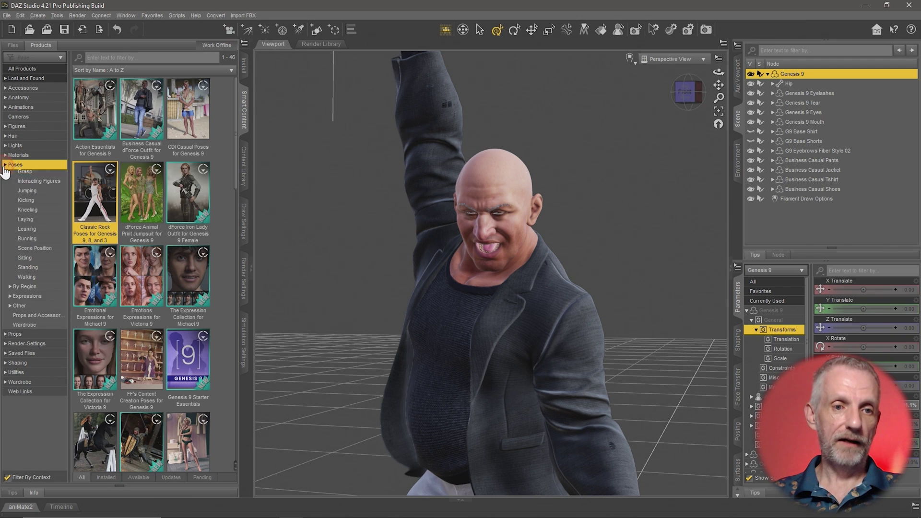
pyautogui.click(45, 136)
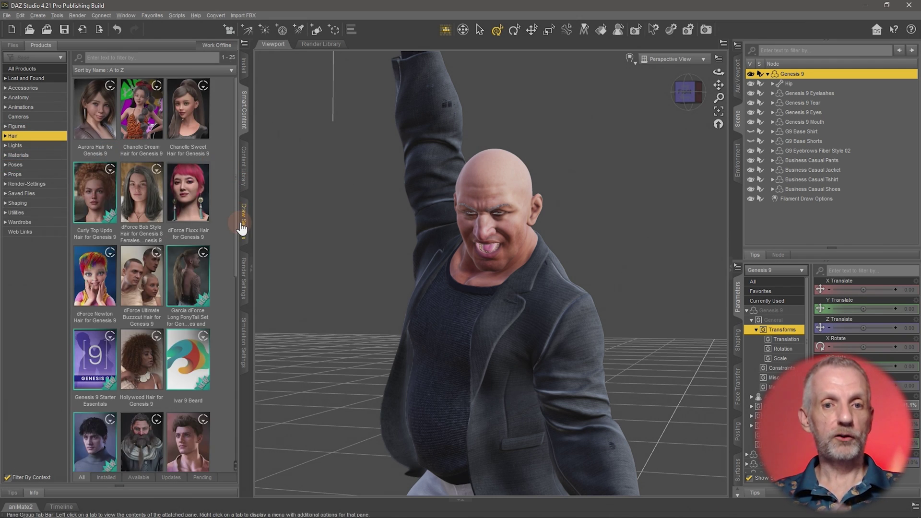
pyautogui.moveTo(220, 223)
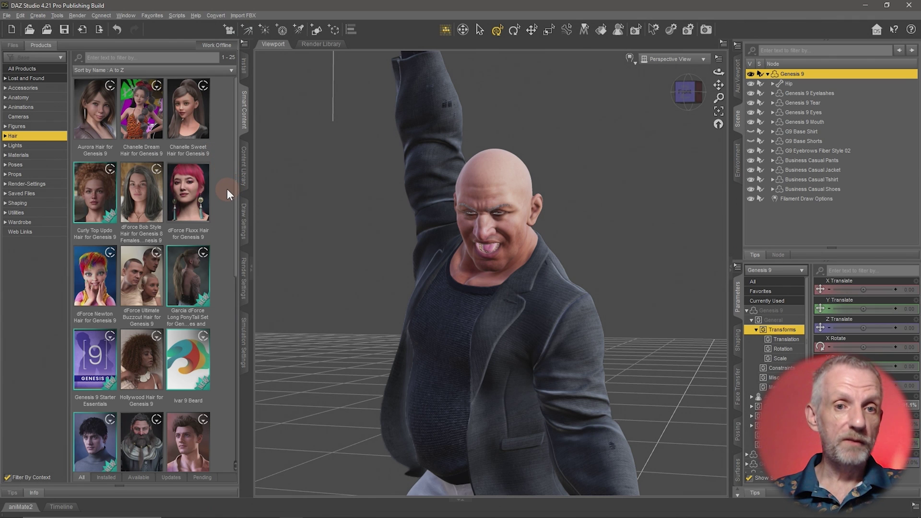
pyautogui.scroll(-5, 226, 189)
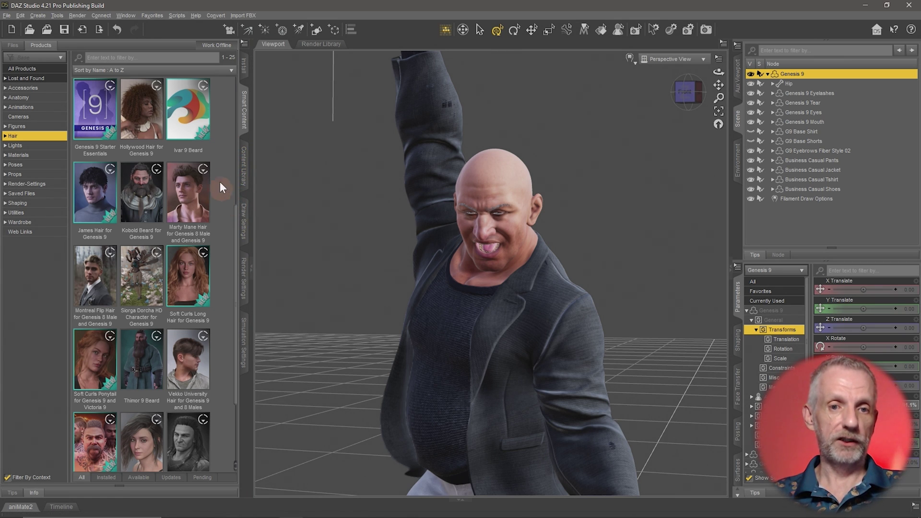
pyautogui.click(193, 195)
pyautogui.doubleClick(152, 128)
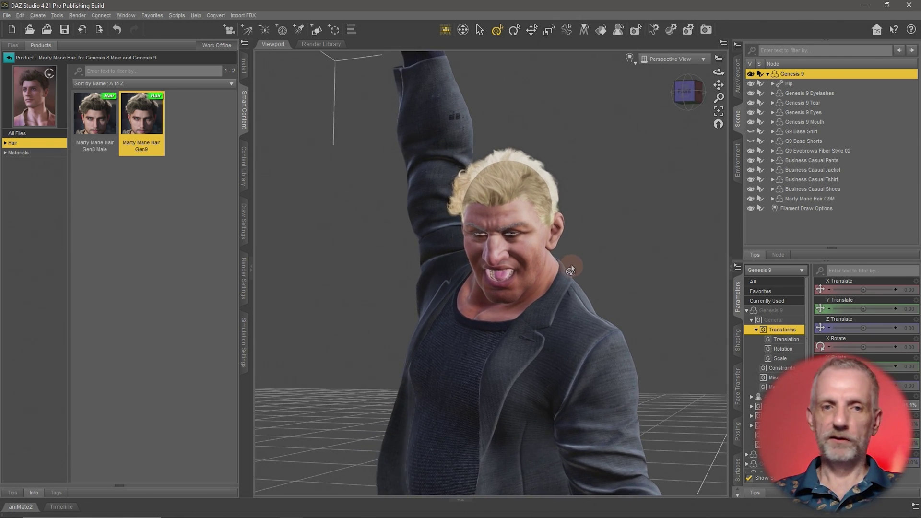
# - Show the 12 Marty Mane Hair material presets and select the hair in the viewport
pyautogui.click(40, 154)
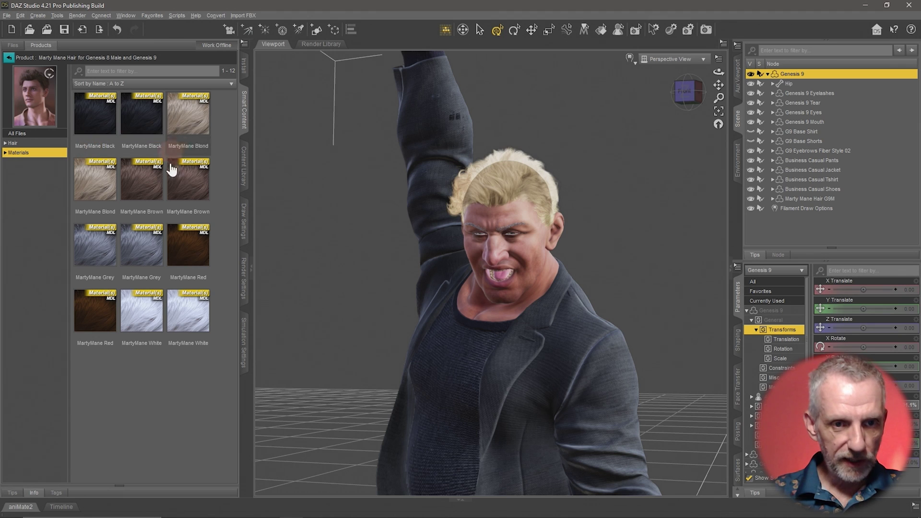
pyautogui.click(140, 203)
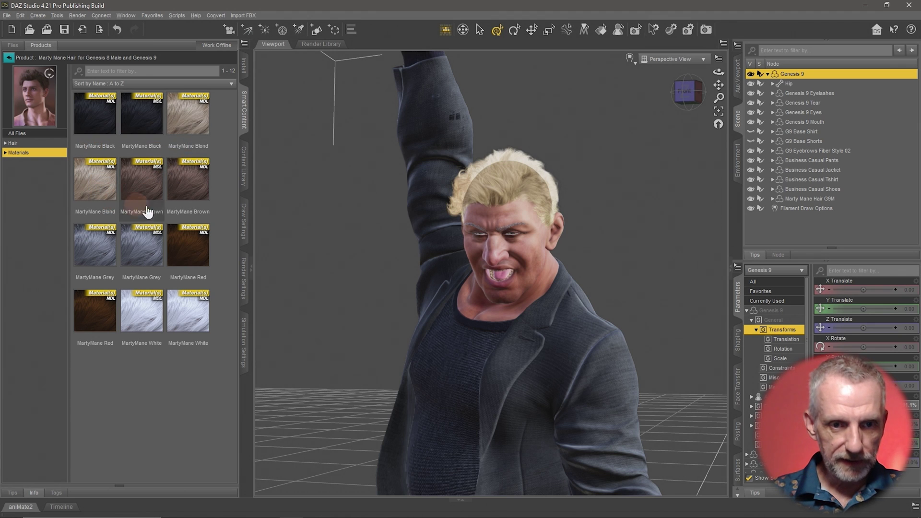
pyautogui.rightClick(507, 178)
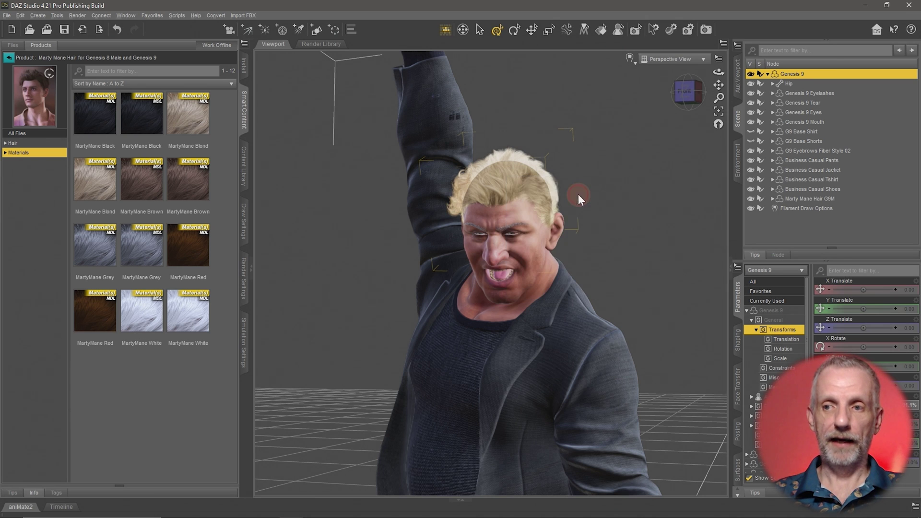
pyautogui.click(578, 194)
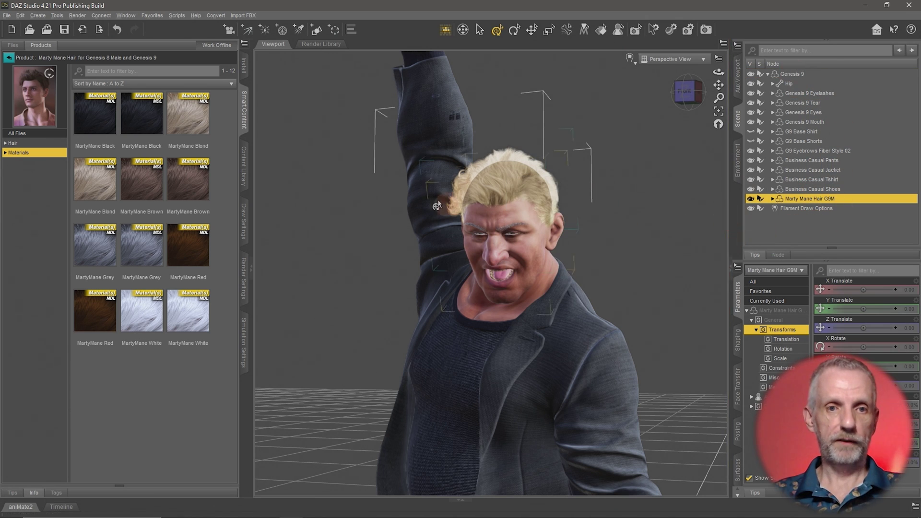
# - Try MartyMane Black and Brown, apply MartyMane Red, then preview in Texture Shaded
pyautogui.doubleClick(105, 117)
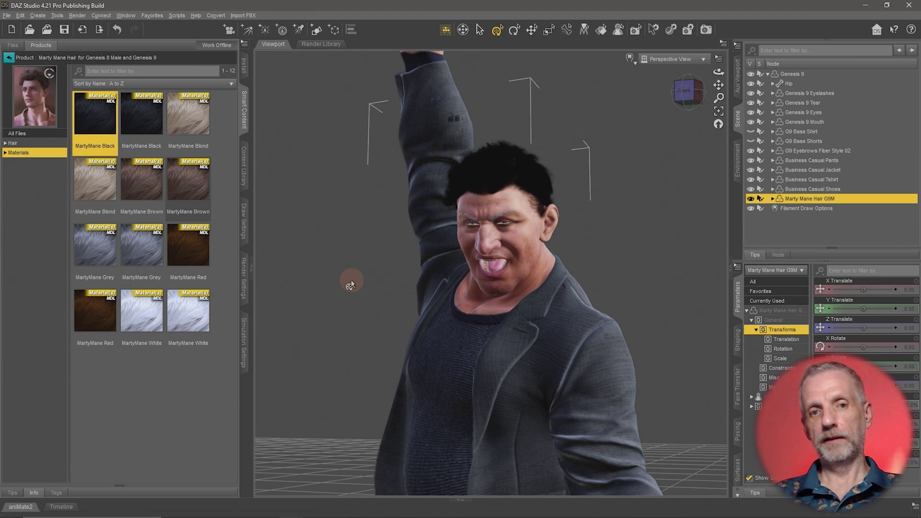
pyautogui.doubleClick(155, 187)
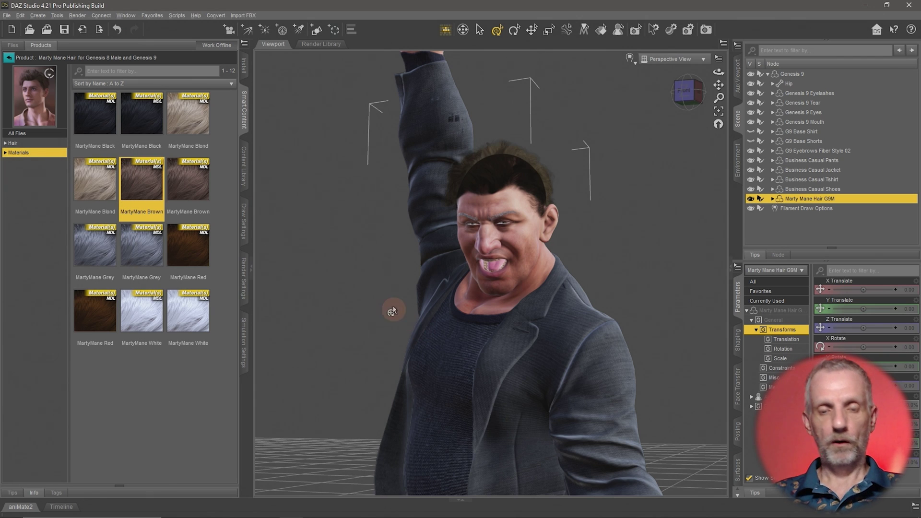
pyautogui.keyDown('alt'); pyautogui.moveTo(391, 298); pyautogui.dragTo(394, 307); pyautogui.keyUp('alt')
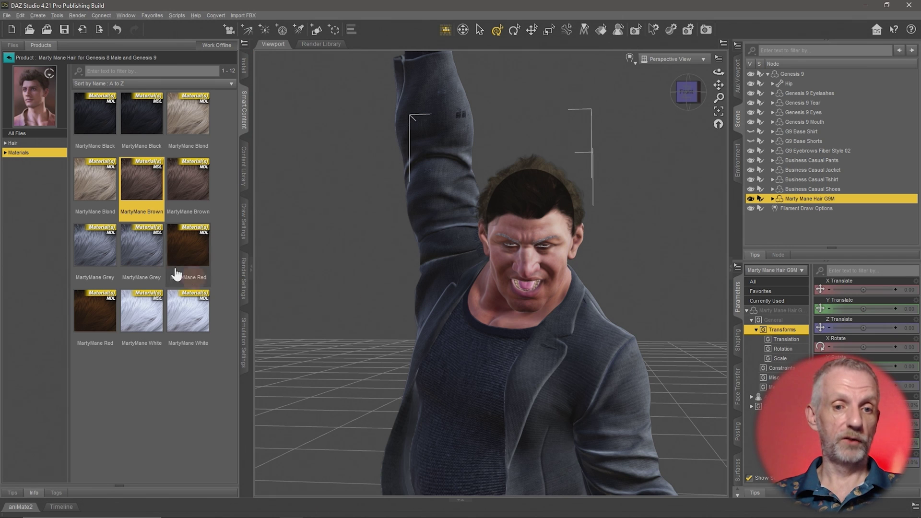
pyautogui.doubleClick(95, 314)
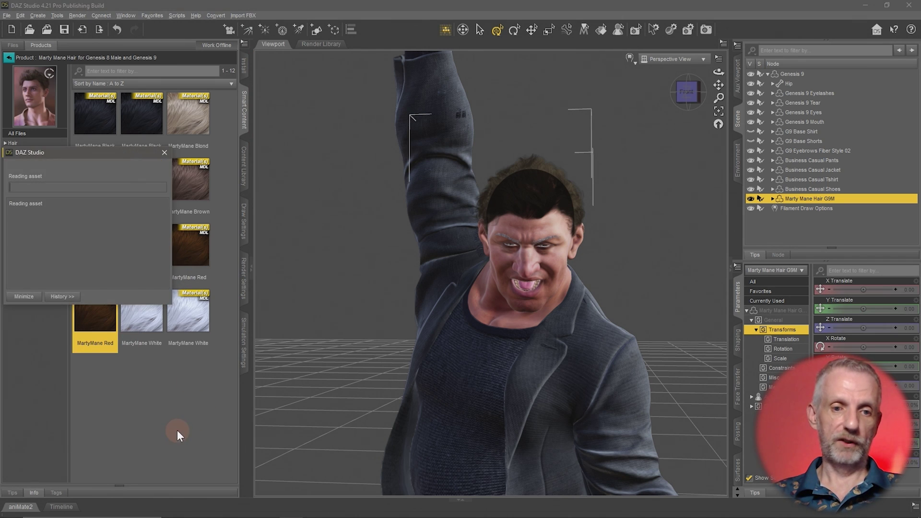
pyautogui.keyDown('alt'); pyautogui.moveTo(447, 329); pyautogui.dragTo(516, 295); pyautogui.keyUp('alt')
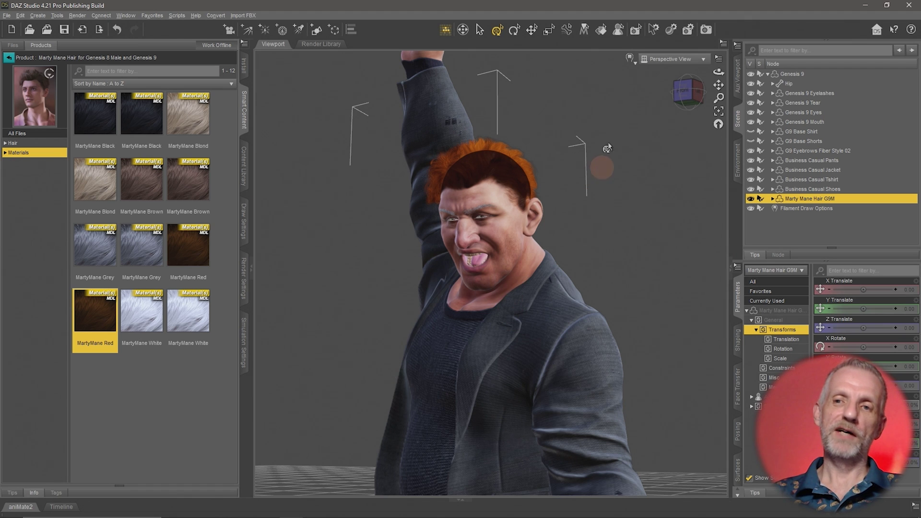
pyautogui.click(629, 58)
pyautogui.click(645, 149)
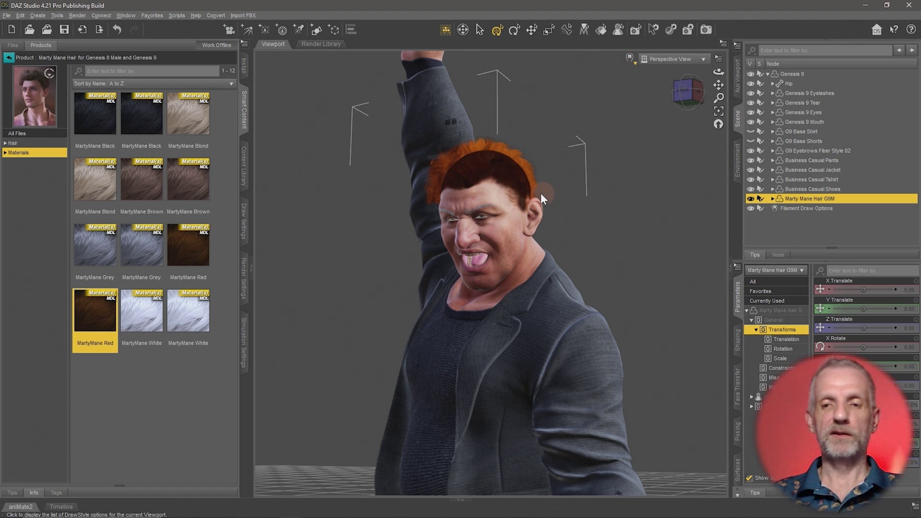
# - Orbit to a side angle and set the viewport DrawStyle to Filament (PBR)
pyautogui.keyDown('alt'); pyautogui.moveTo(556, 263); pyautogui.dragTo(598, 258); pyautogui.keyUp('alt')
pyautogui.keyDown('alt'); pyautogui.moveTo(591, 255); pyautogui.dragTo(597, 257); pyautogui.keyUp('alt')
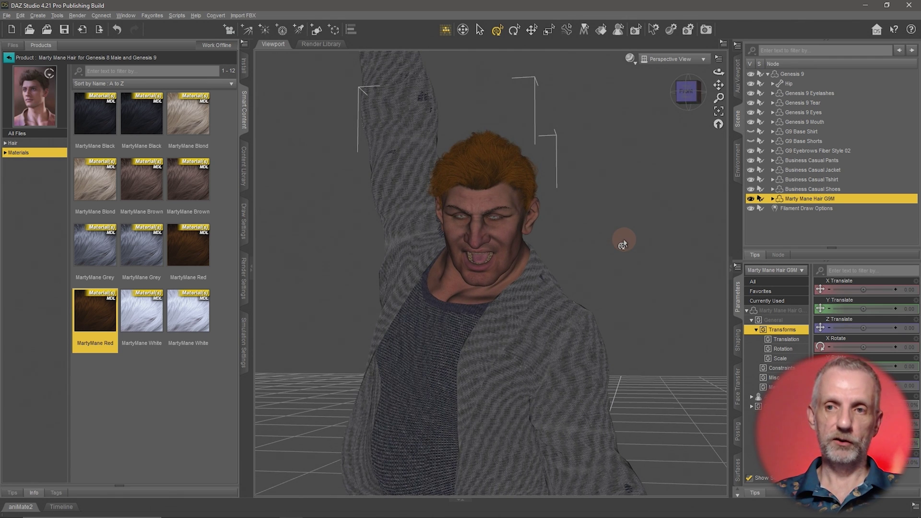
pyautogui.click(629, 58)
pyautogui.click(653, 166)
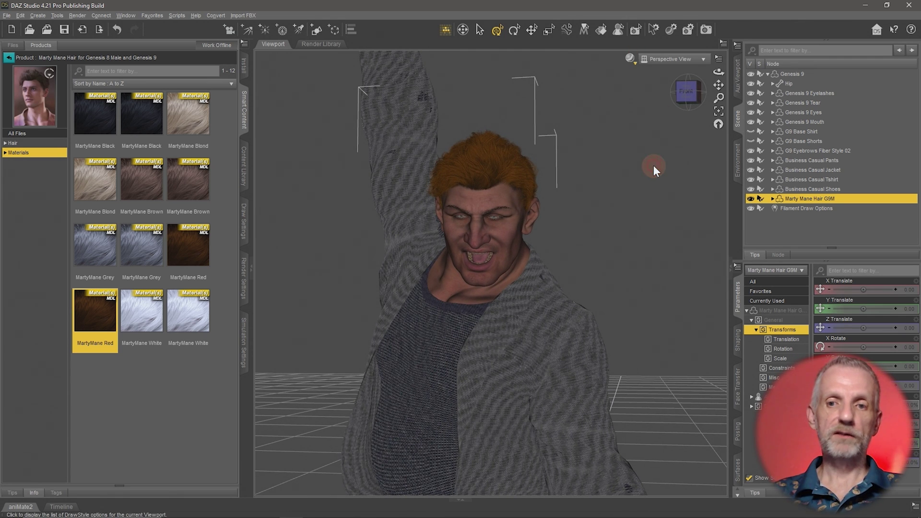